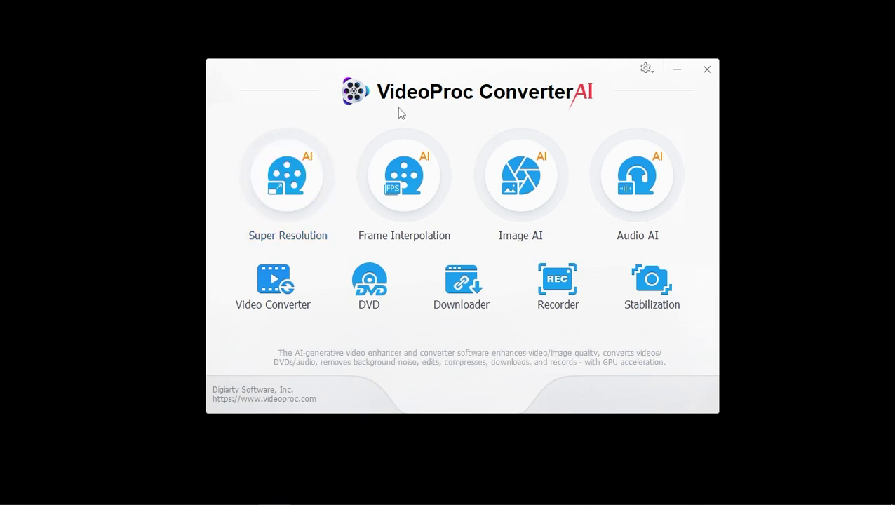
Open the testing folder and bring up Bird.mp4's Properties.
click(240, 489)
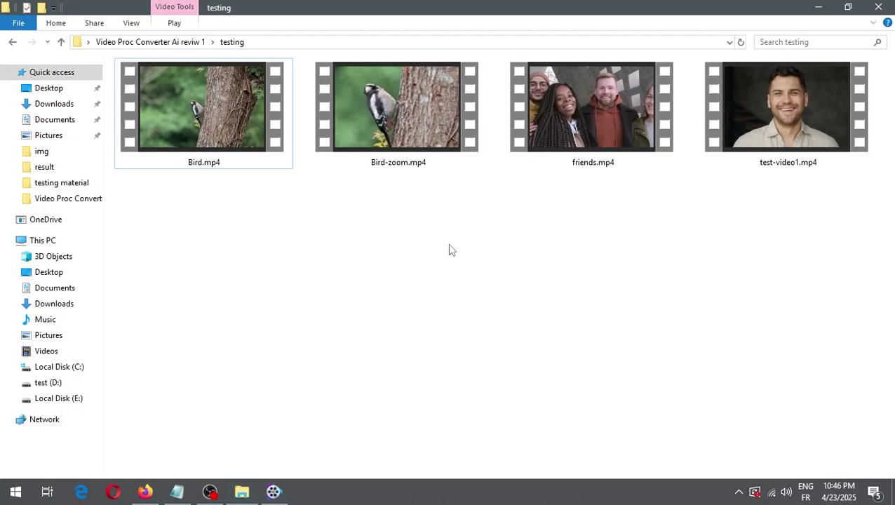
click(220, 121)
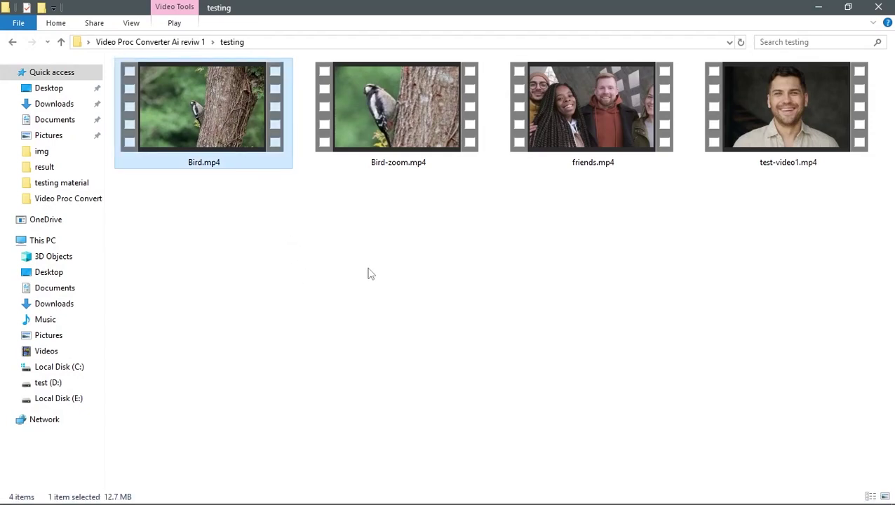
right_click(234, 119)
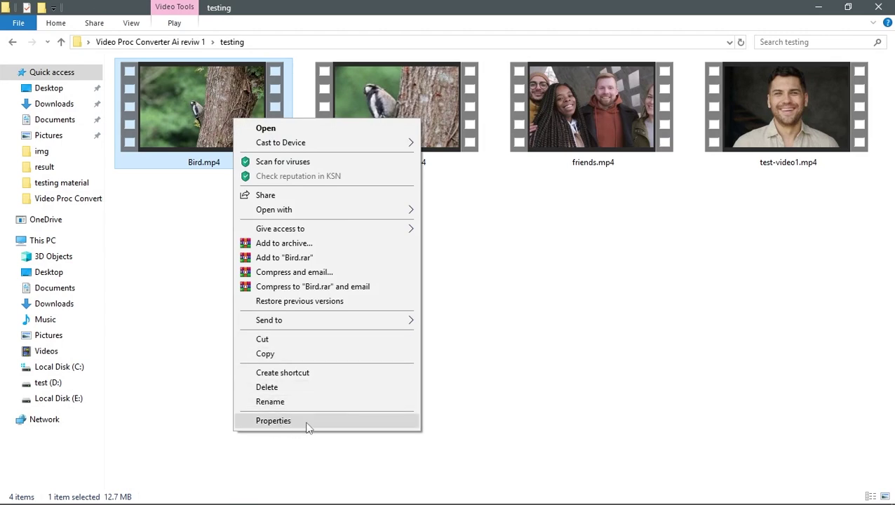
click(273, 421)
Confirm on the Details tab that the clip is 640 × 360, then close Properties.
drag(360, 129, 395, 110)
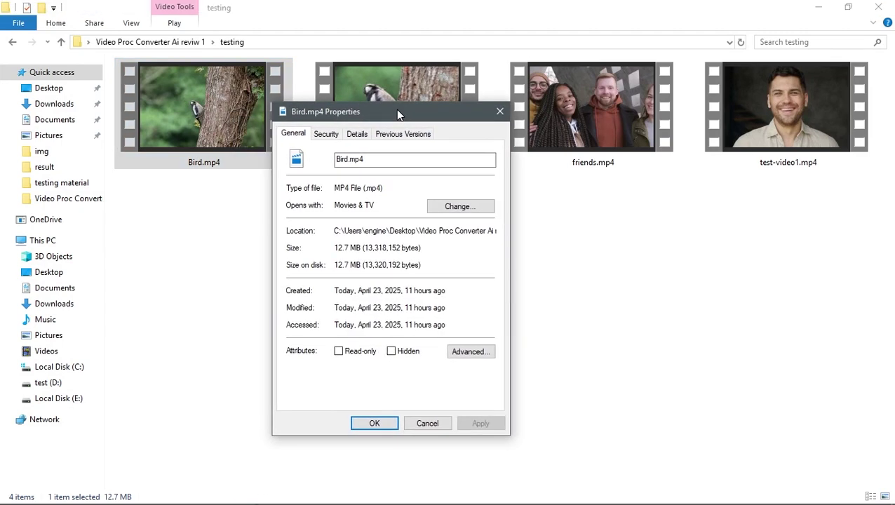
click(359, 134)
click(316, 273)
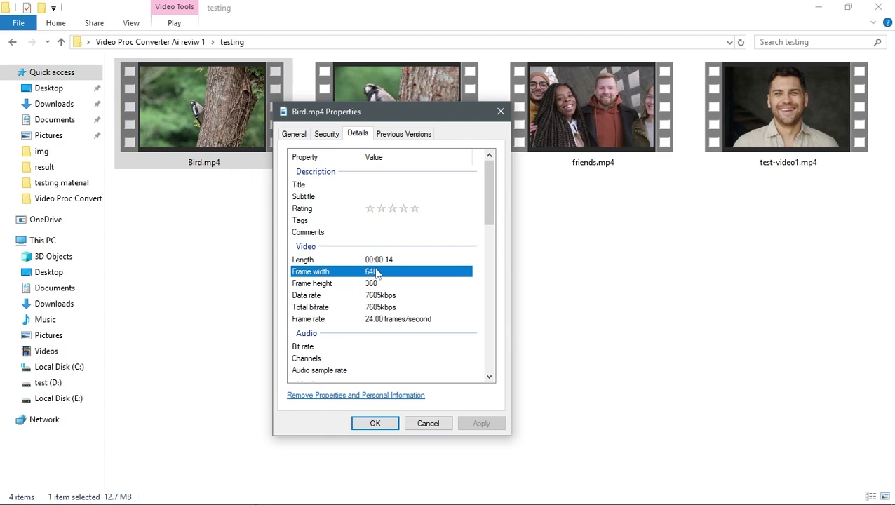
click(315, 284)
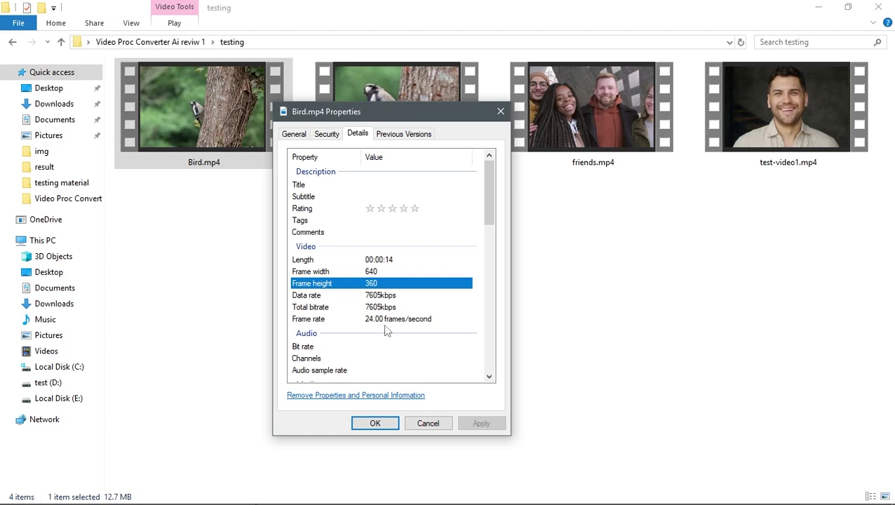
click(371, 423)
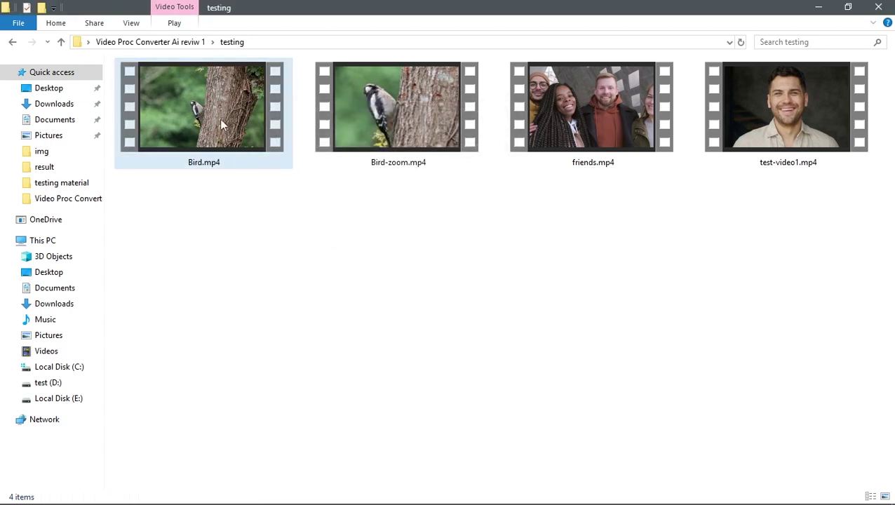
click(219, 118)
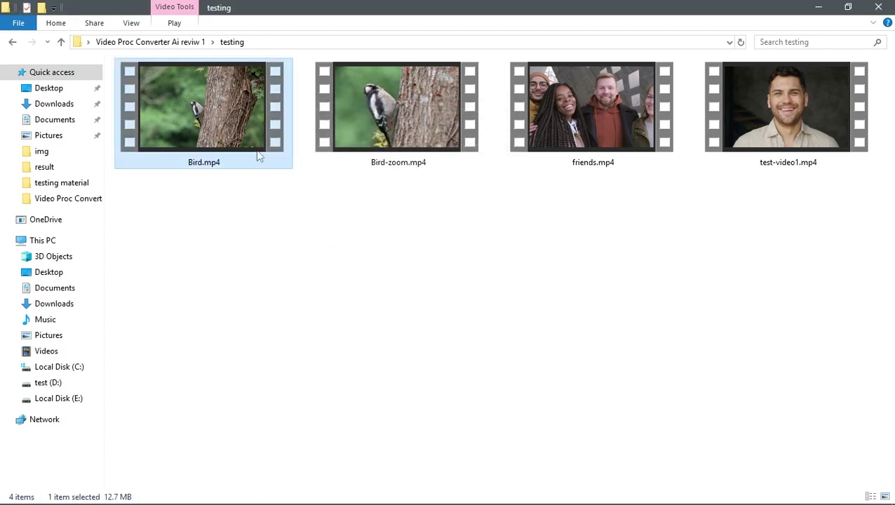
double_click(231, 126)
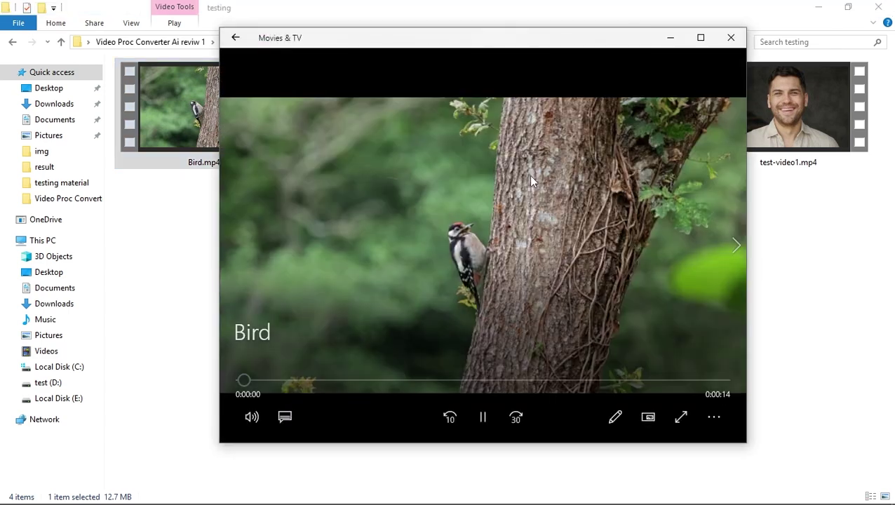
double_click(521, 201)
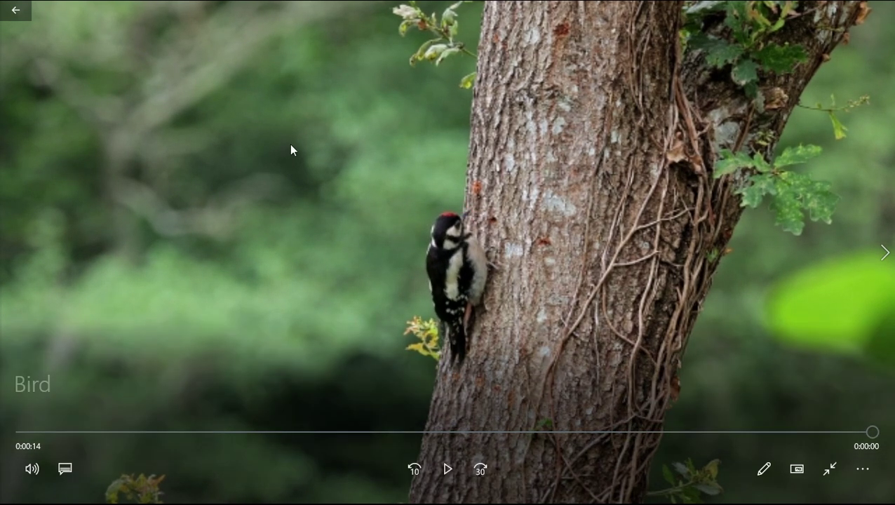
key(Escape)
click(705, 38)
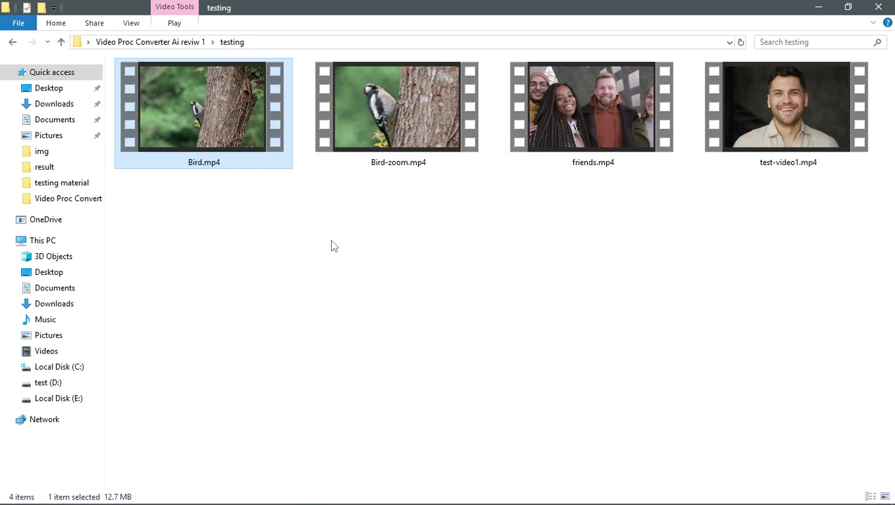
Play Bird-zoom.mp4 in Movies & TV, then drag it over to bring VideoProc's start screen forward.
click(432, 112)
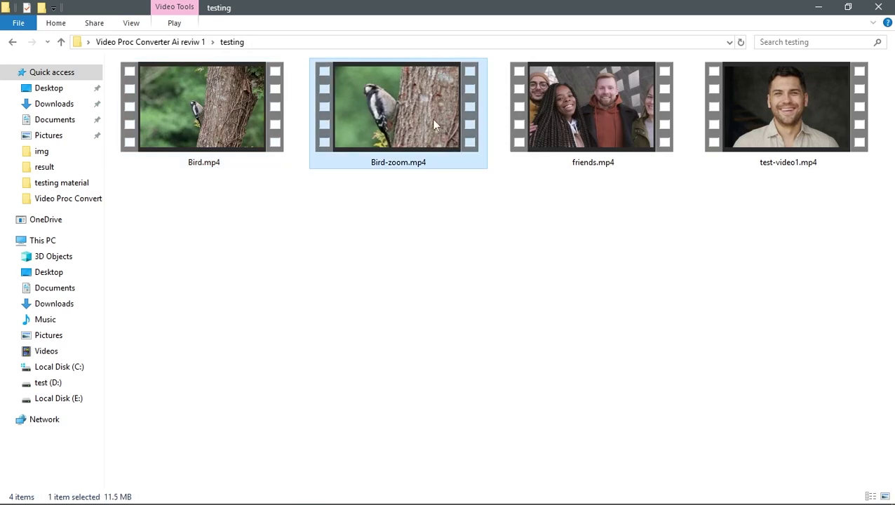
double_click(433, 124)
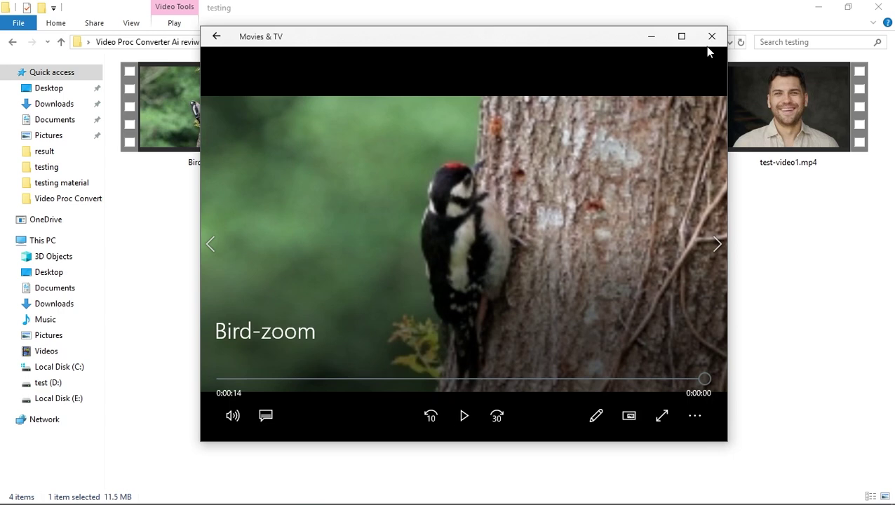
click(708, 42)
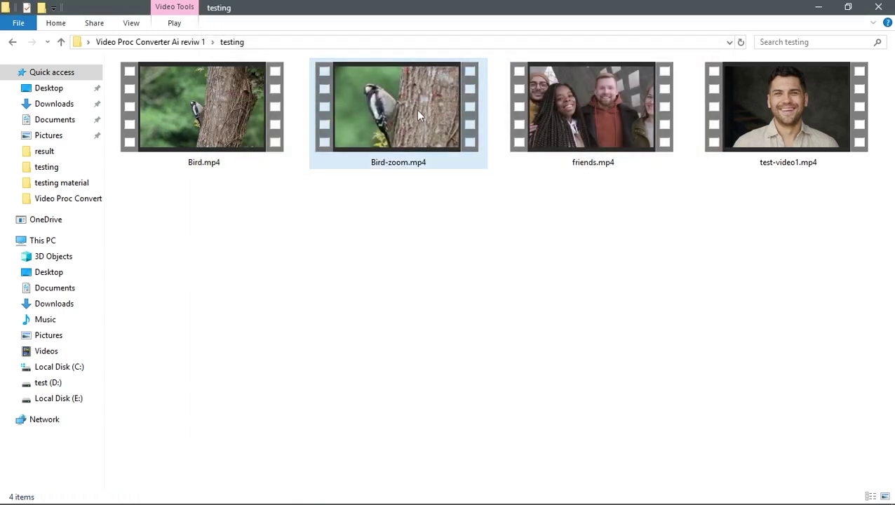
click(417, 114)
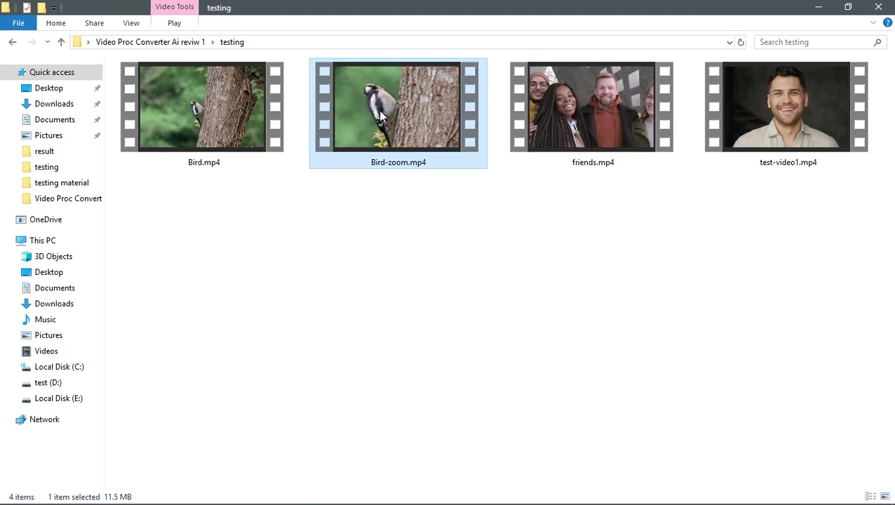
drag(379, 116, 349, 363)
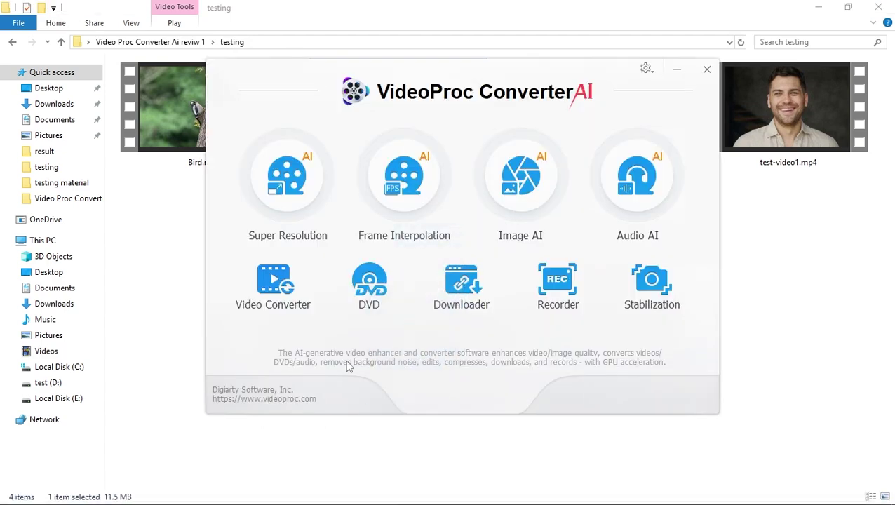
Load Bird-zoom.mp4 into Super Resolution, targeting 1280 × 720 output.
click(287, 176)
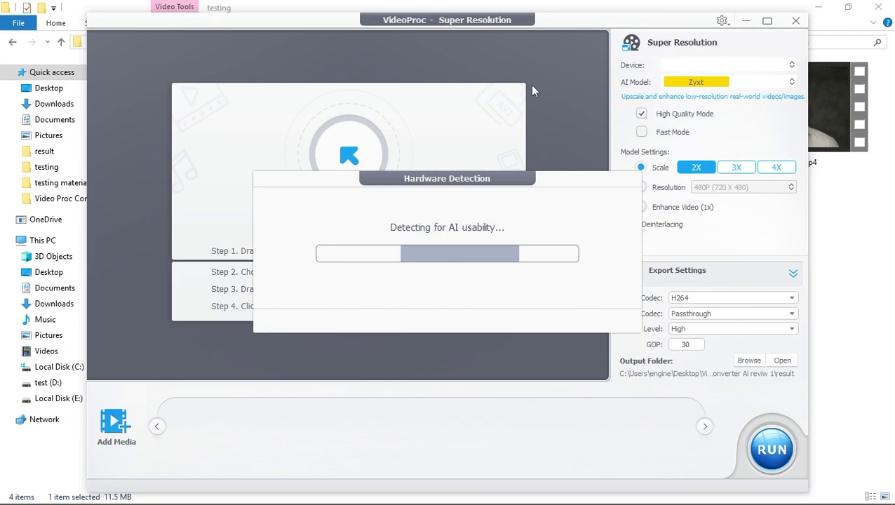
drag(574, 23, 594, 17)
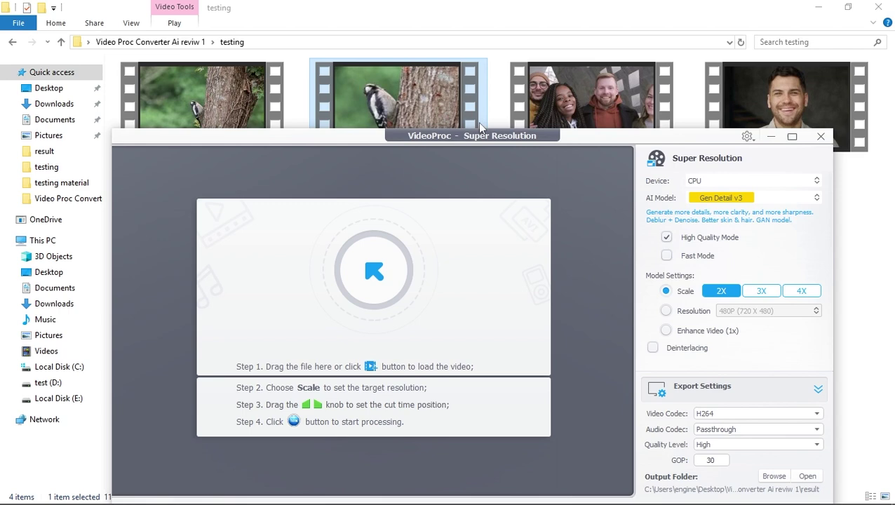
drag(378, 87, 376, 293)
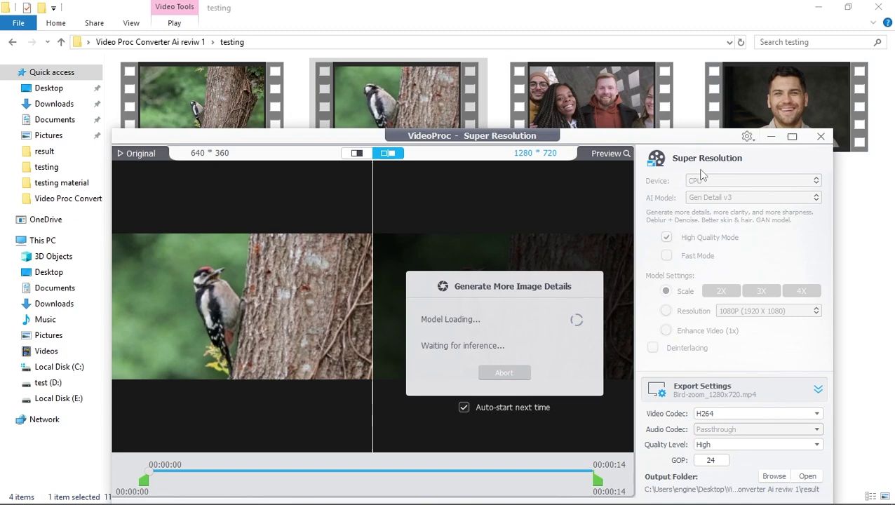
Minimize Explorer and maximize VideoProc to show the 640×360 original beside its 1280×720 preview.
drag(651, 130, 607, 19)
click(785, 7)
click(818, 7)
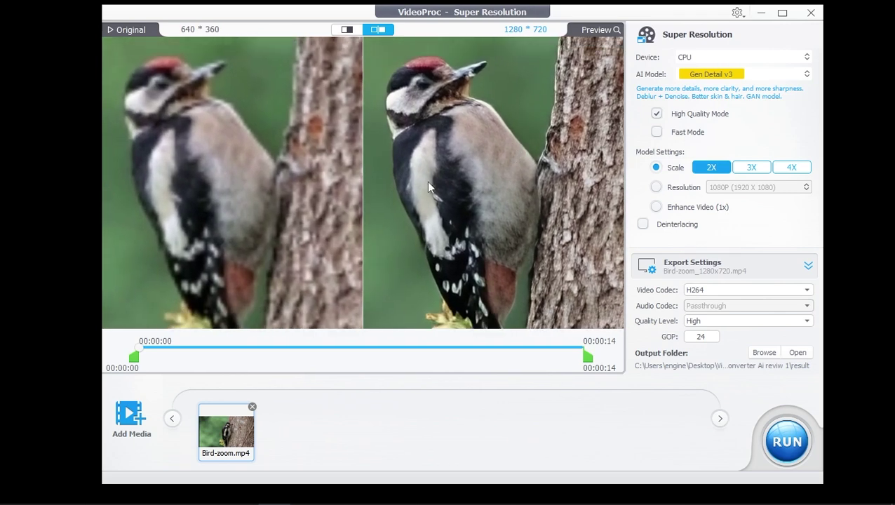
click(780, 14)
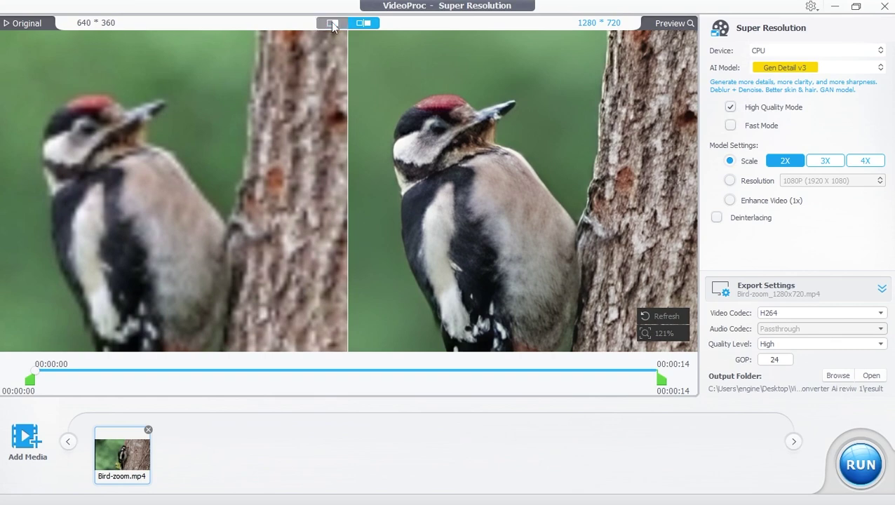
Switch to a single split frame, slide the divider across the woodpecker, and keep Gen Detail v3.
click(332, 22)
scroll(357, 131, up, 5)
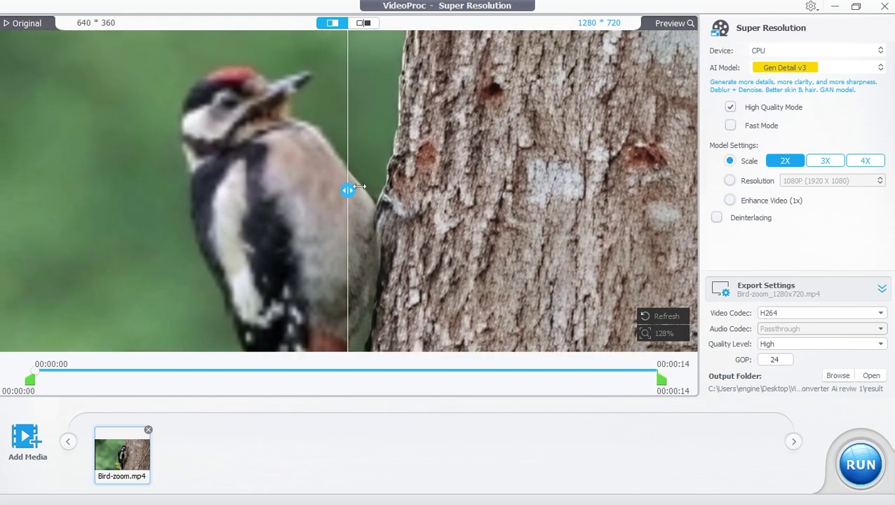
drag(359, 186, 596, 181)
scroll(593, 176, down, 2)
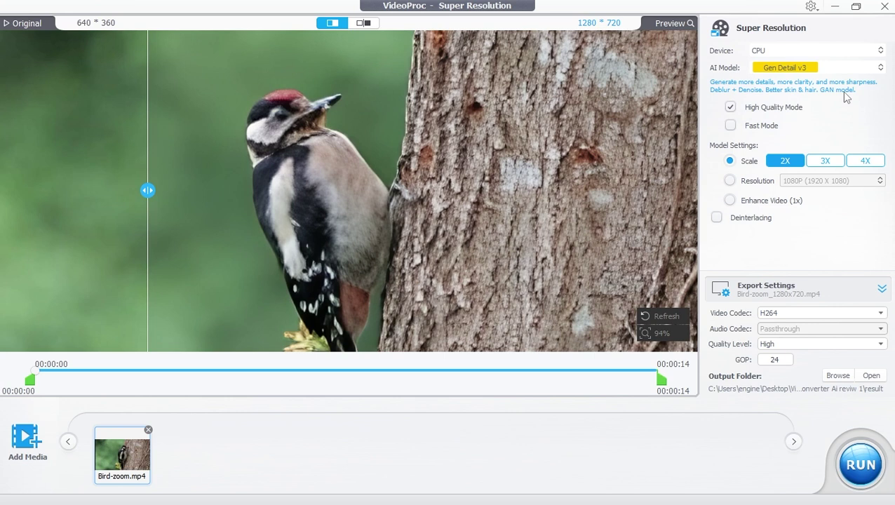
click(807, 68)
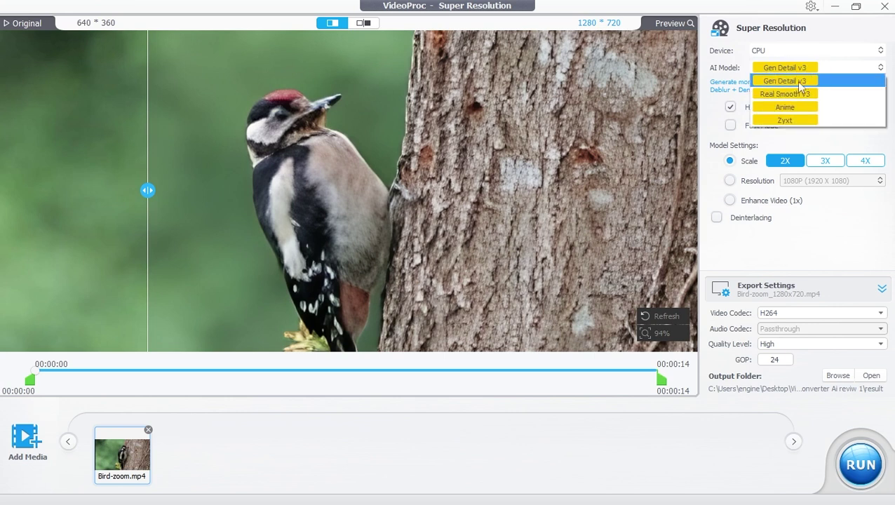
click(800, 83)
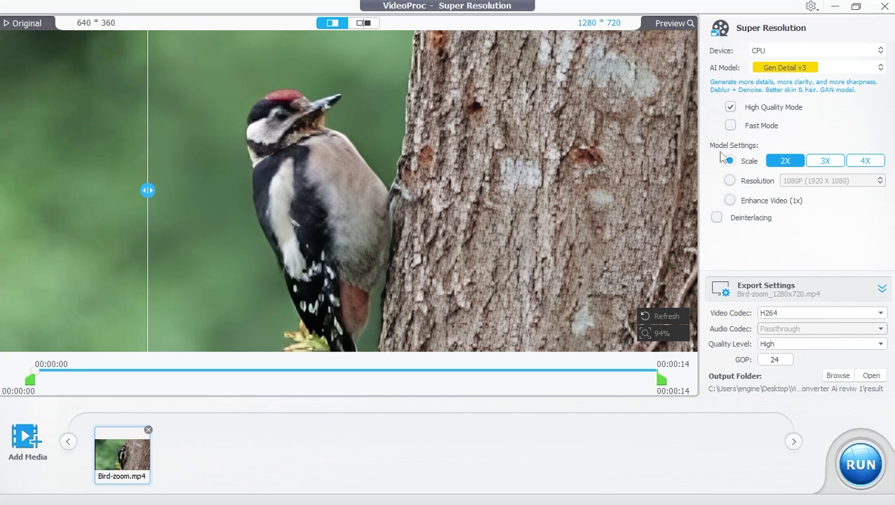
Set the scale to 3X for 1920×1080 output and compare the before/after halves.
click(828, 161)
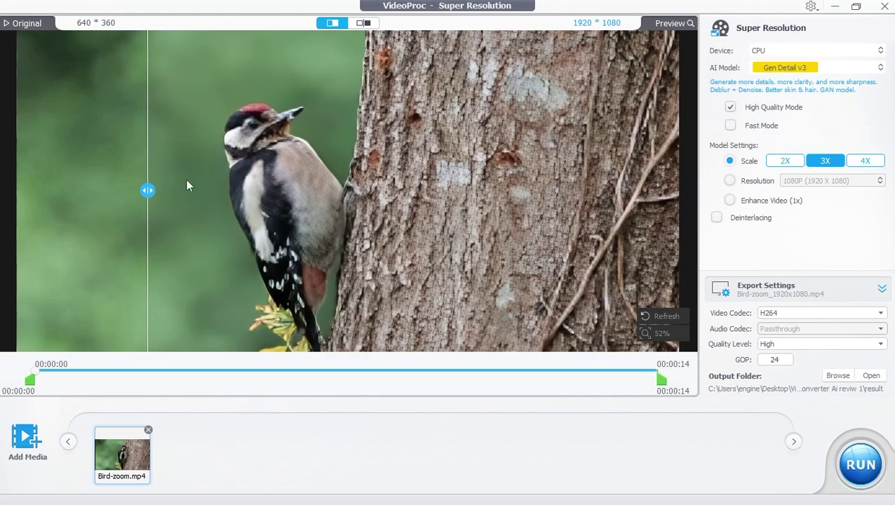
mouse_move(149, 189)
mouse_down()
mouse_move(589, 190)
mouse_move(135, 189)
mouse_up()
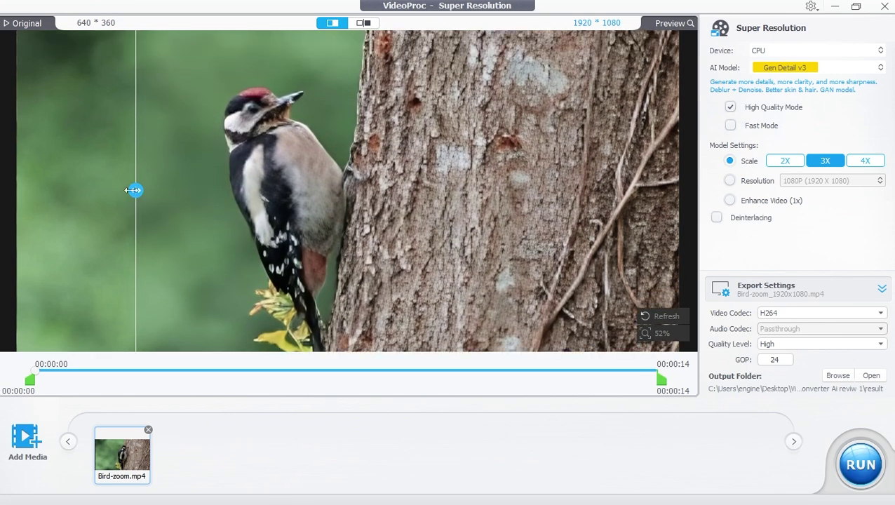
drag(133, 190, 167, 216)
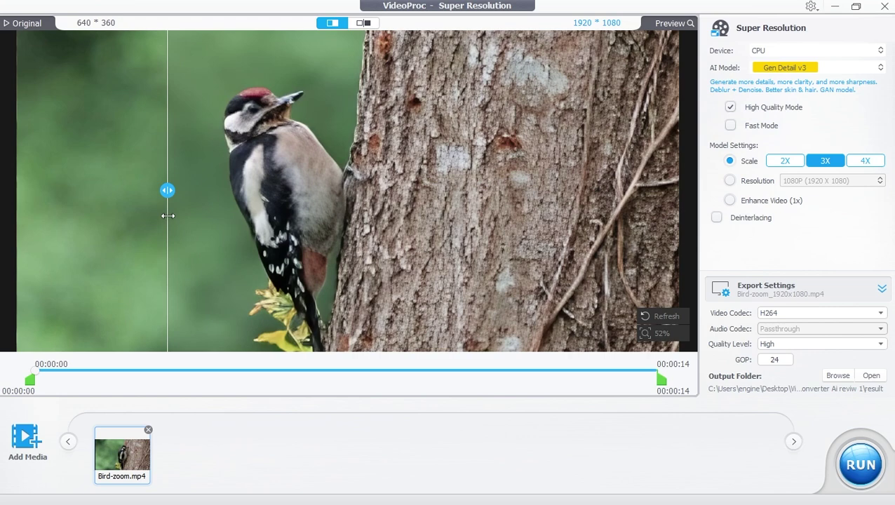
Jump to about four seconds and sweep the split divider across the zoomed woodpecker and bark.
click(214, 370)
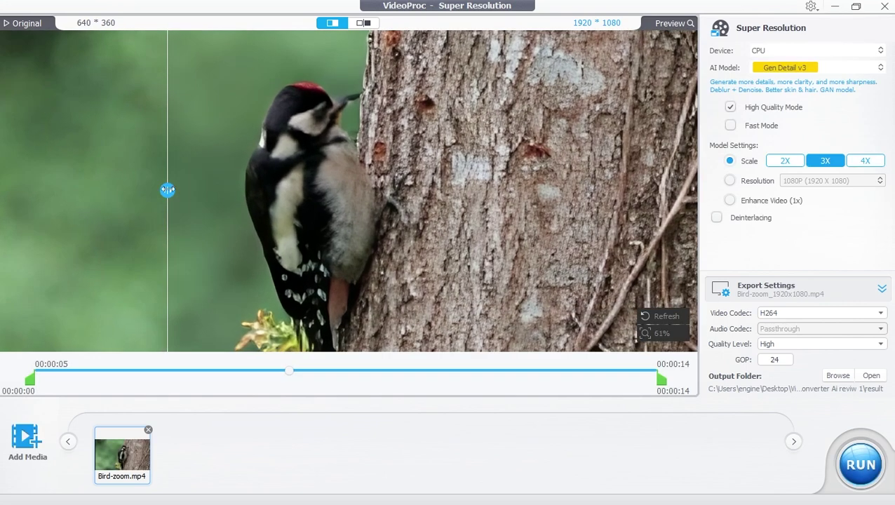
drag(167, 189, 428, 191)
scroll(326, 179, up, 2)
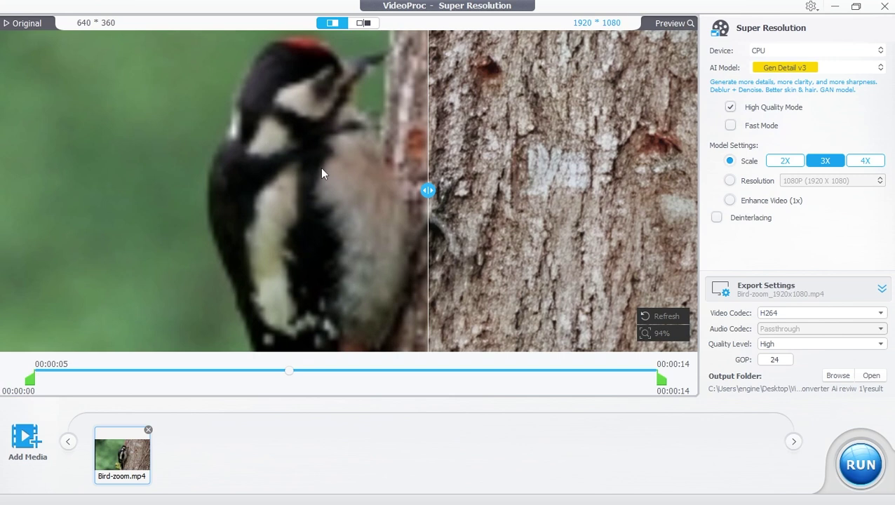
scroll(321, 173, up, 1)
drag(426, 189, 121, 221)
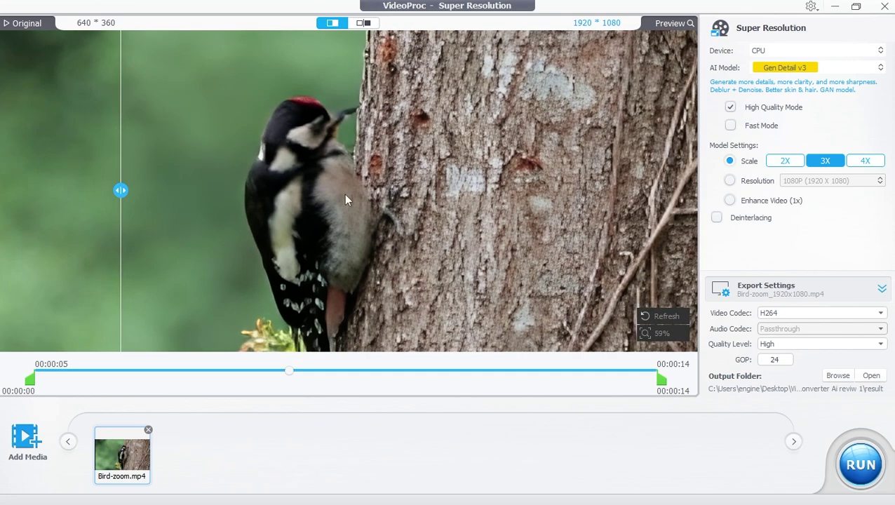
scroll(243, 188, down, 2)
drag(123, 190, 331, 190)
scroll(443, 174, down, 1)
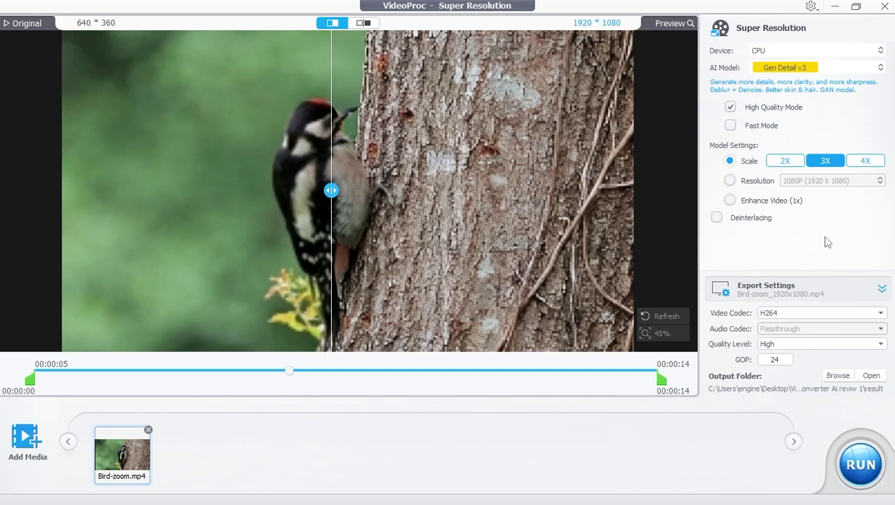
Keep H264 as the video codec and start exporting Bird-zoom_1920x1080.mp4.
click(805, 318)
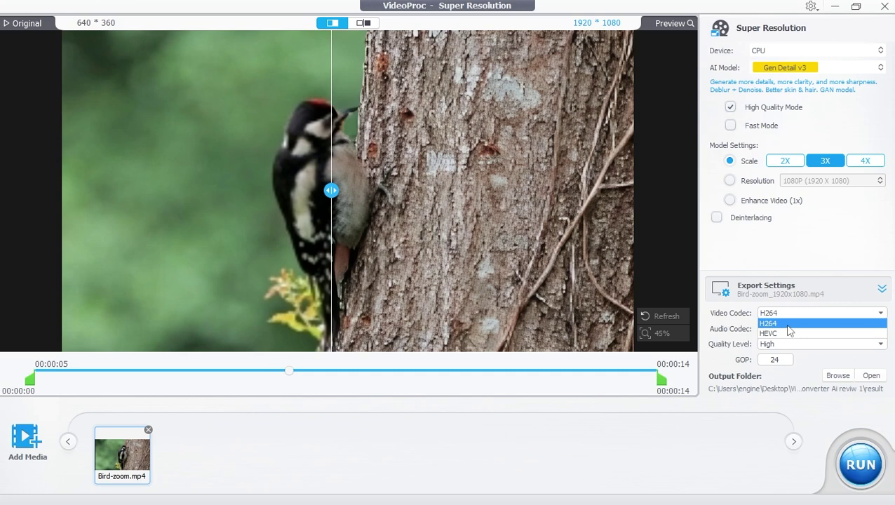
click(777, 324)
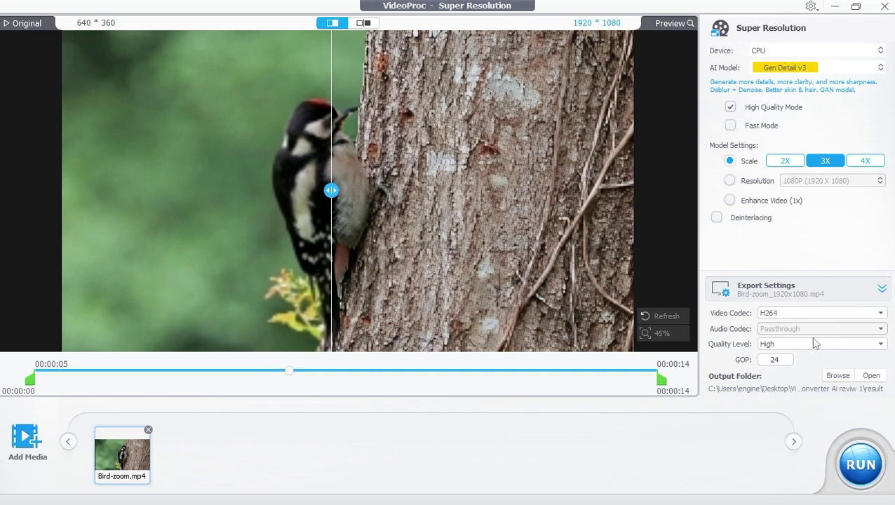
click(862, 464)
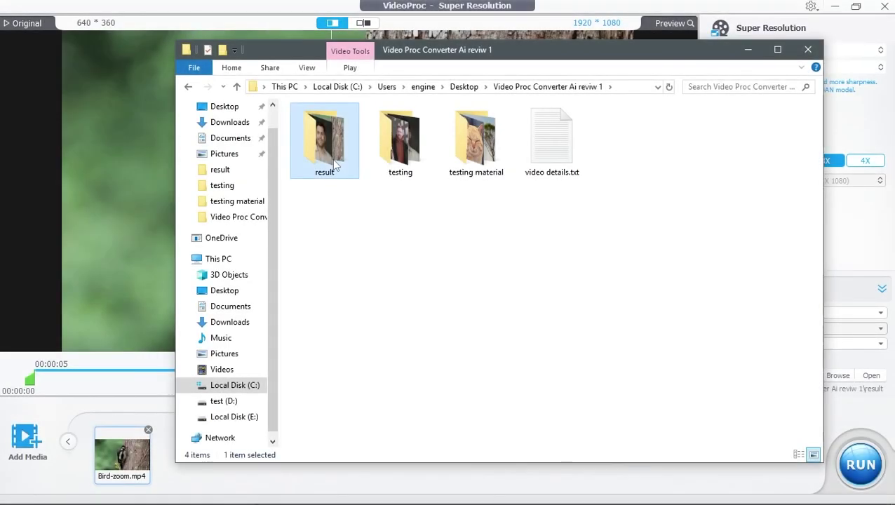
Open the result folder and check the 24.2 MB Bird-zoom 1920x1080 export.
double_click(323, 140)
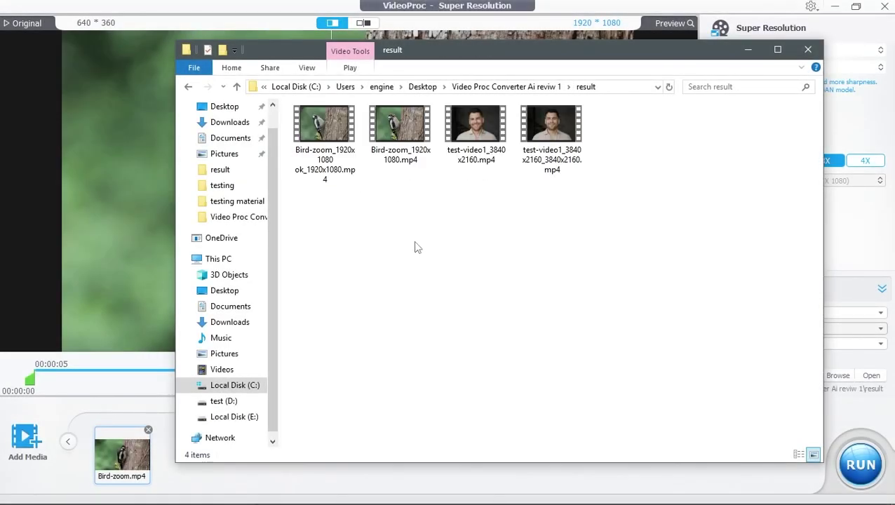
click(335, 167)
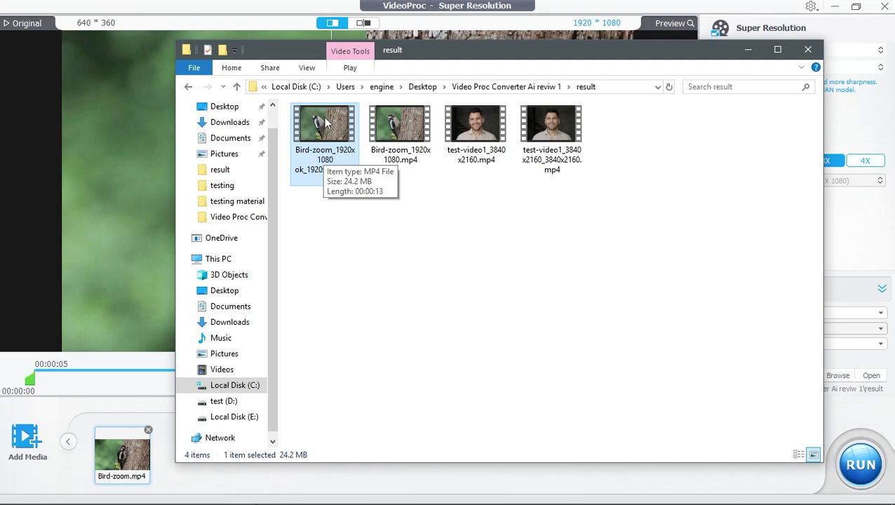
click(353, 192)
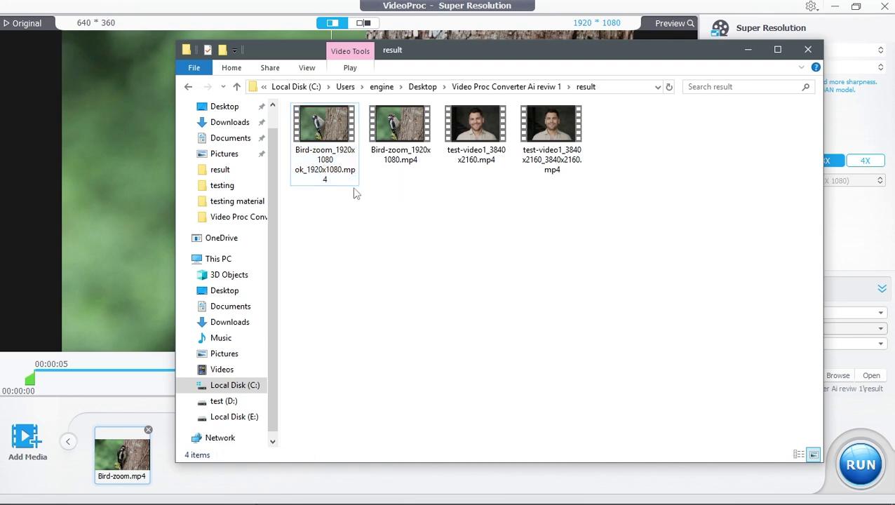
double_click(326, 131)
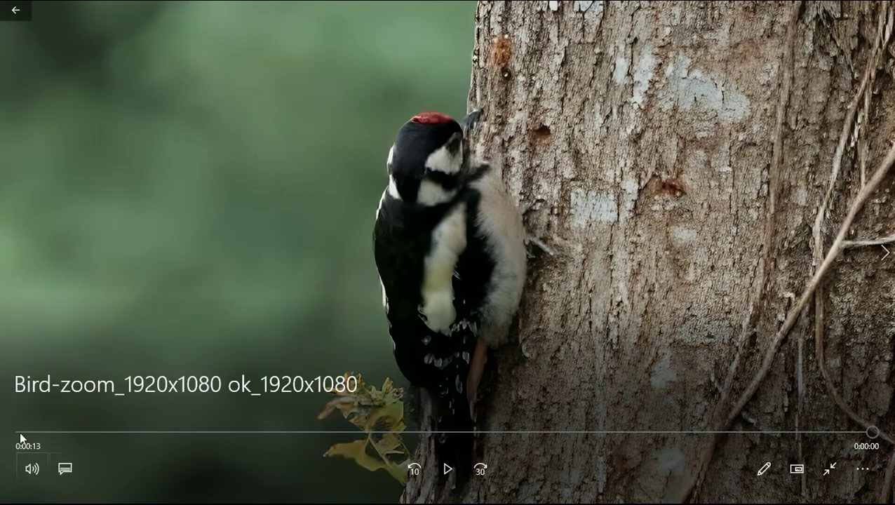
click(20, 431)
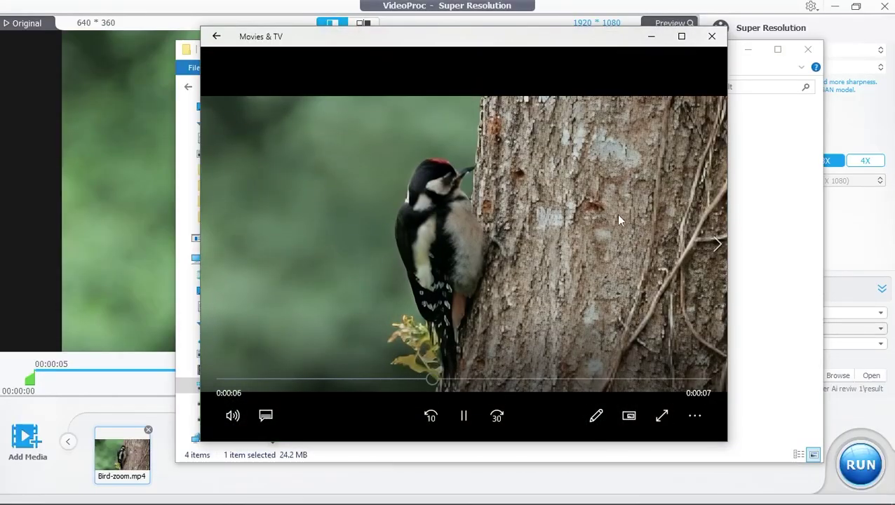
click(710, 36)
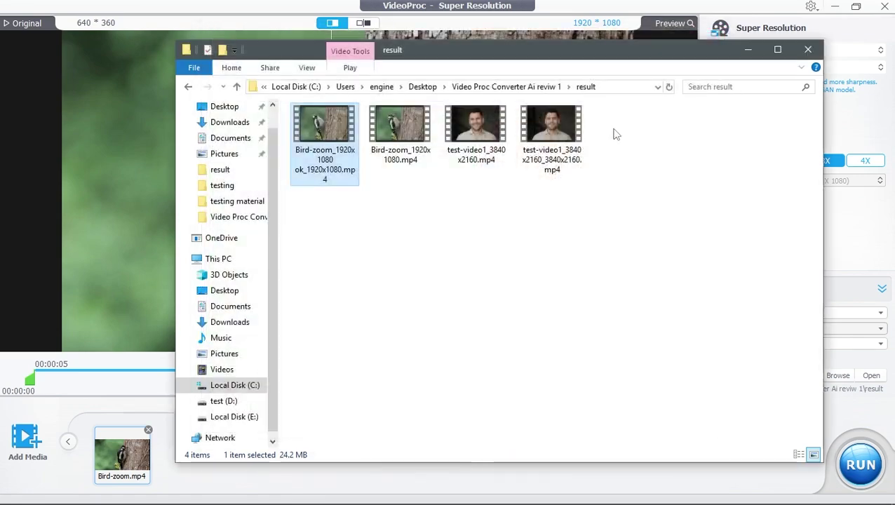
Return to the testing folder, preview test-video1.mp4, and close the player.
click(237, 86)
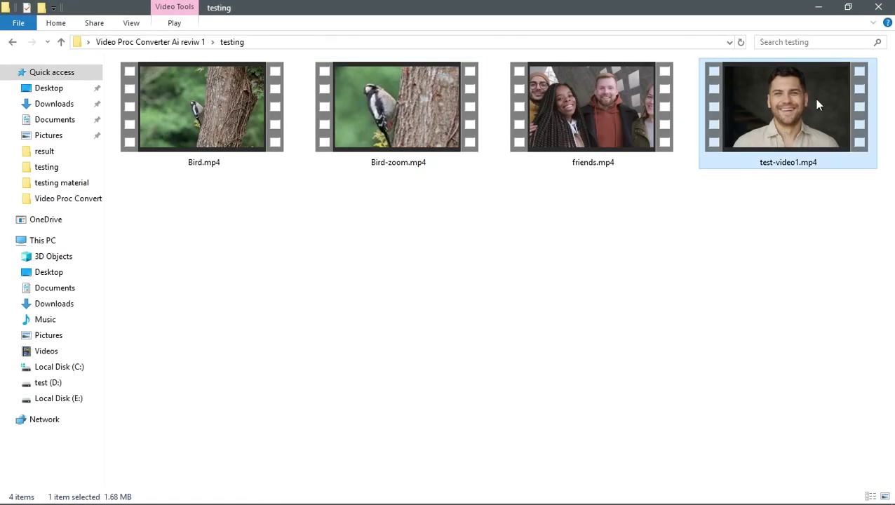
double_click(816, 82)
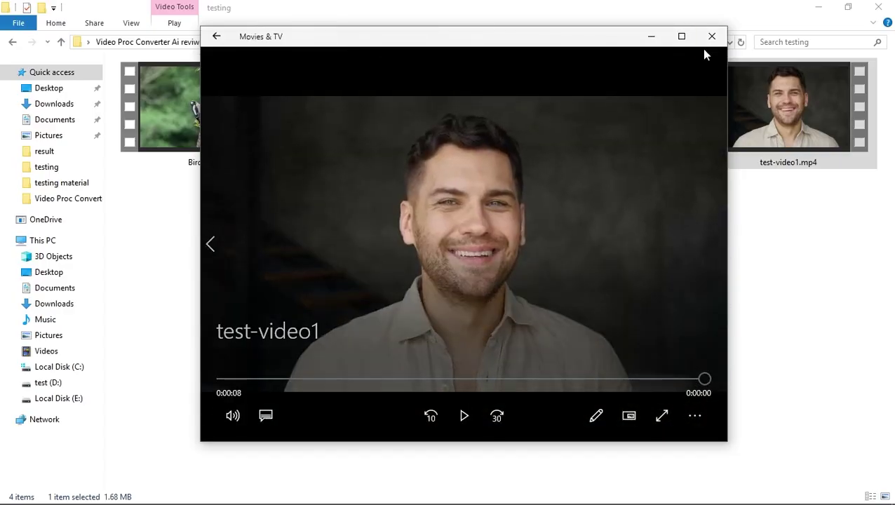
click(710, 35)
Load test-video1.mp4, then zoom and sweep the before/after divider across the face to compare the 3840x2160 preview with the 1280x720 original.
drag(786, 99, 246, 454)
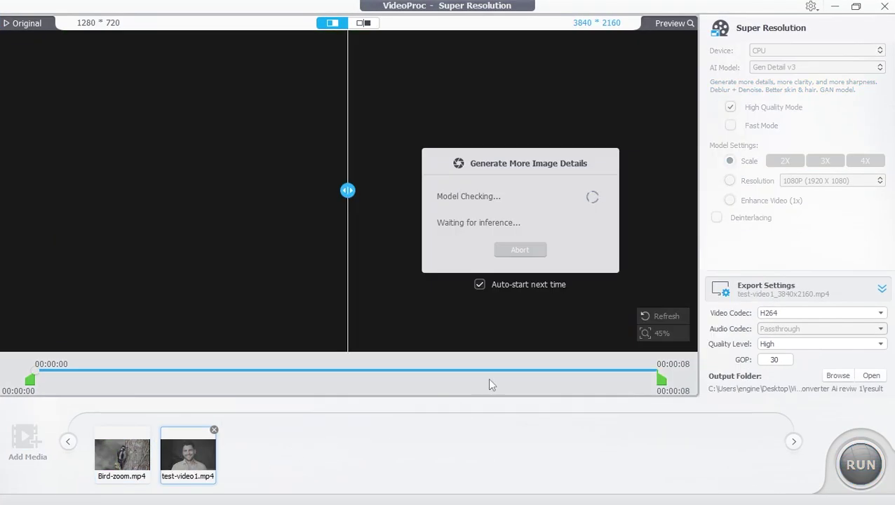
scroll(378, 178, up, 3)
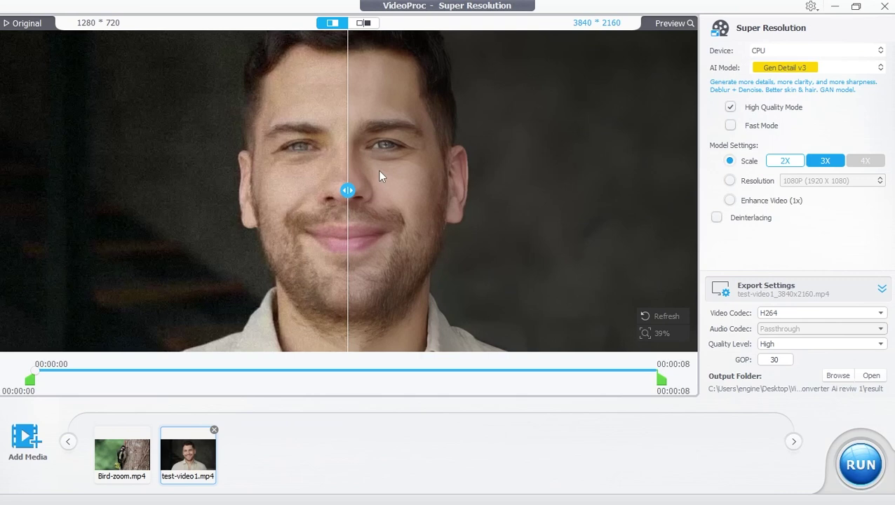
mouse_move(348, 191)
mouse_down()
mouse_move(441, 202)
mouse_move(602, 200)
mouse_move(497, 190)
mouse_move(605, 190)
mouse_move(330, 190)
mouse_move(535, 205)
mouse_move(175, 201)
mouse_move(553, 190)
mouse_move(363, 180)
mouse_move(362, 190)
mouse_up()
scroll(498, 189, up, 4)
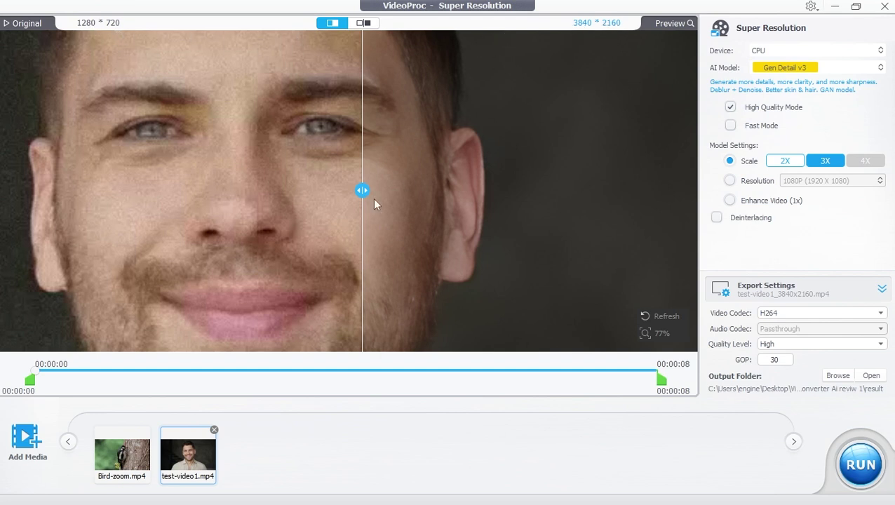
drag(360, 190, 337, 160)
scroll(481, 130, down, 3)
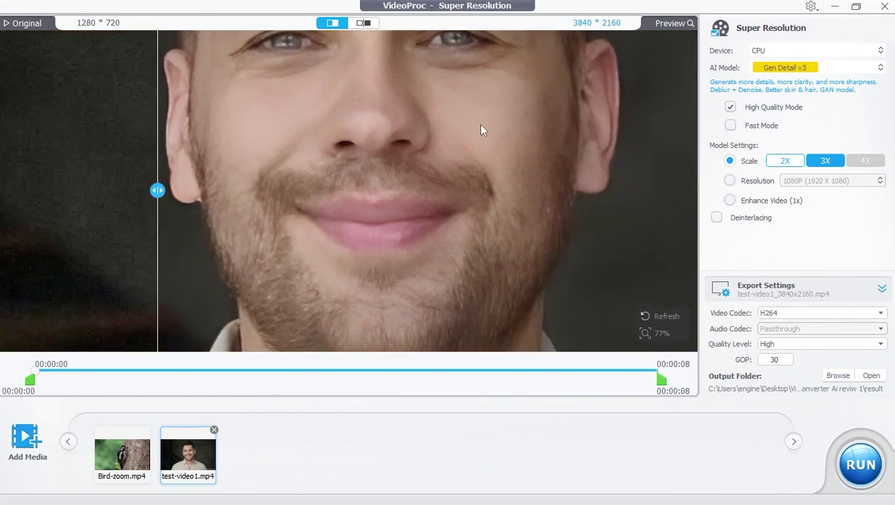
drag(157, 189, 80, 190)
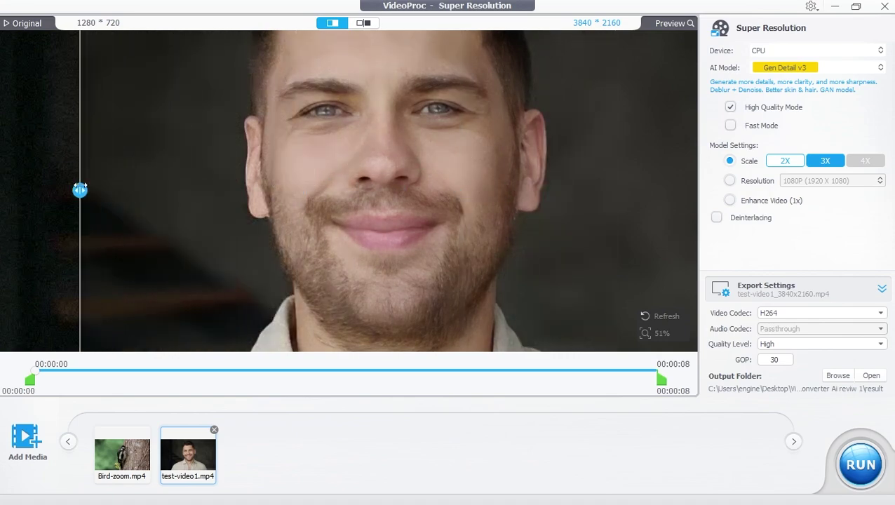